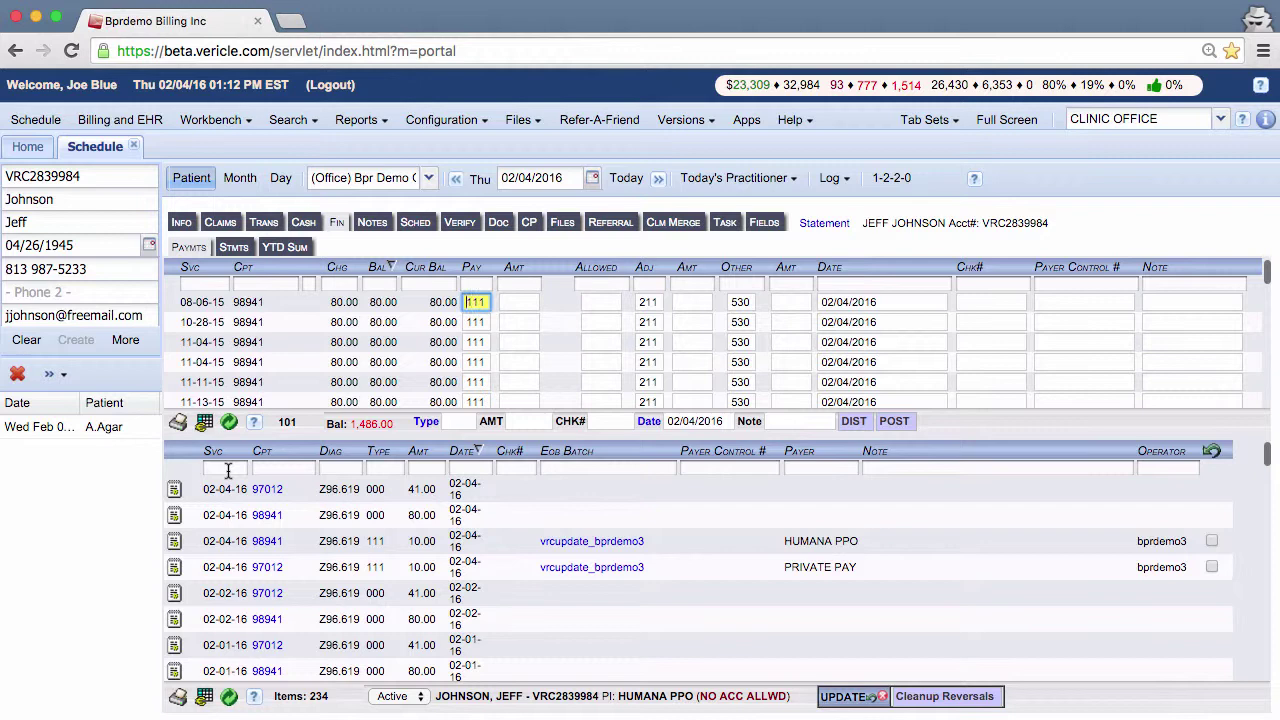
# Step: Filter the posted transactions by service date 02-04-16
pyautogui.click(228, 469)
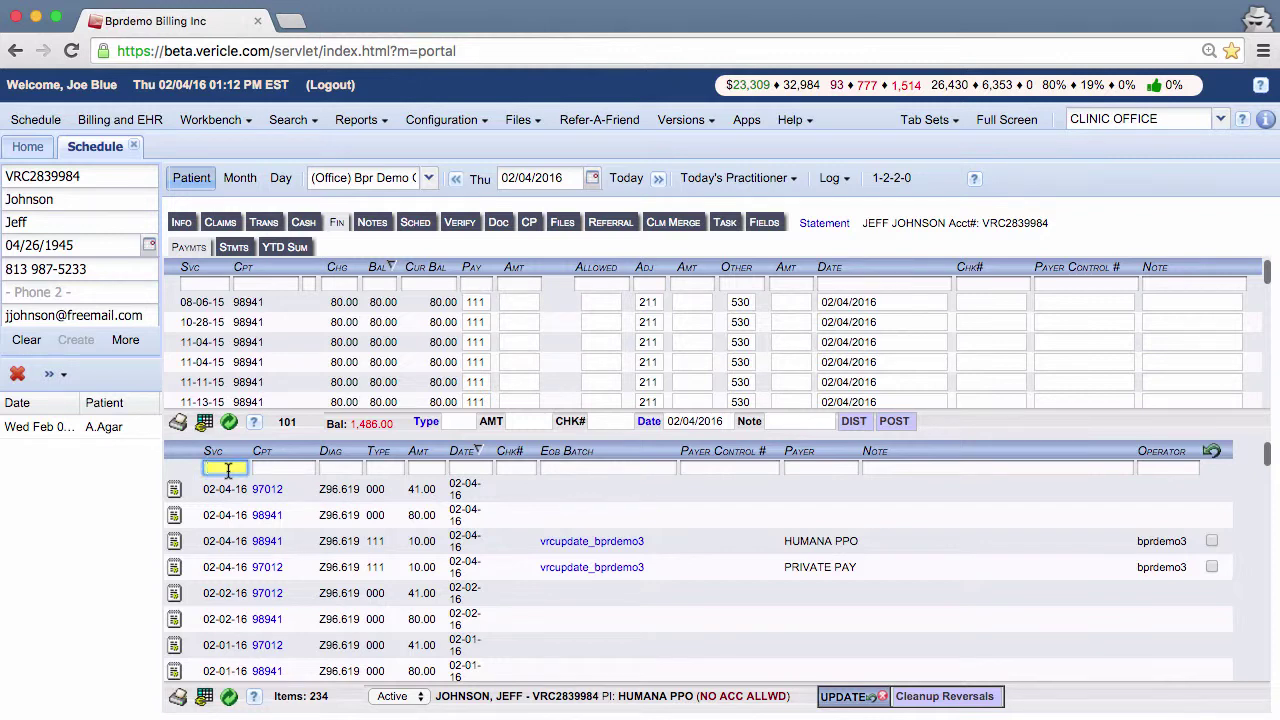
pyautogui.press('t')
pyautogui.press('End')
pyautogui.press('Return')
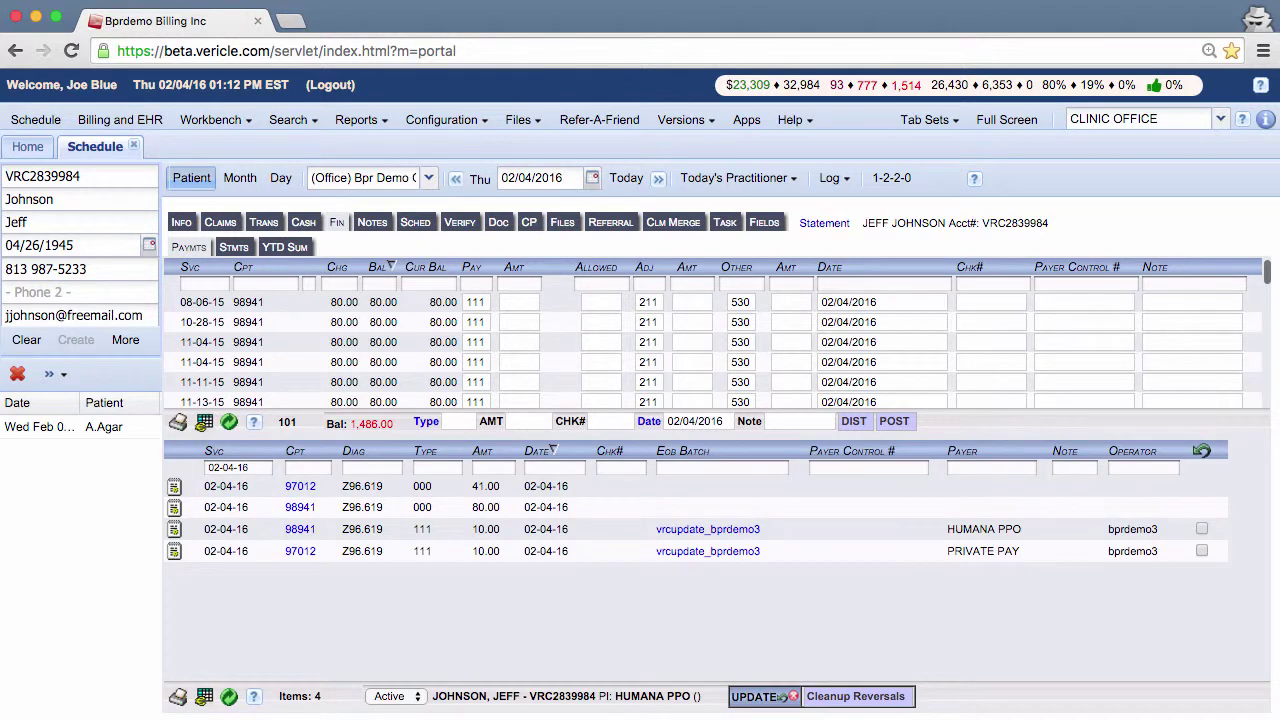
# Step: Reverse the two 10.00 type 111 payments for service date 02-04-16 and clean up the reversals
pyautogui.click(1203, 530)
pyautogui.click(1204, 552)
pyautogui.click(767, 699)
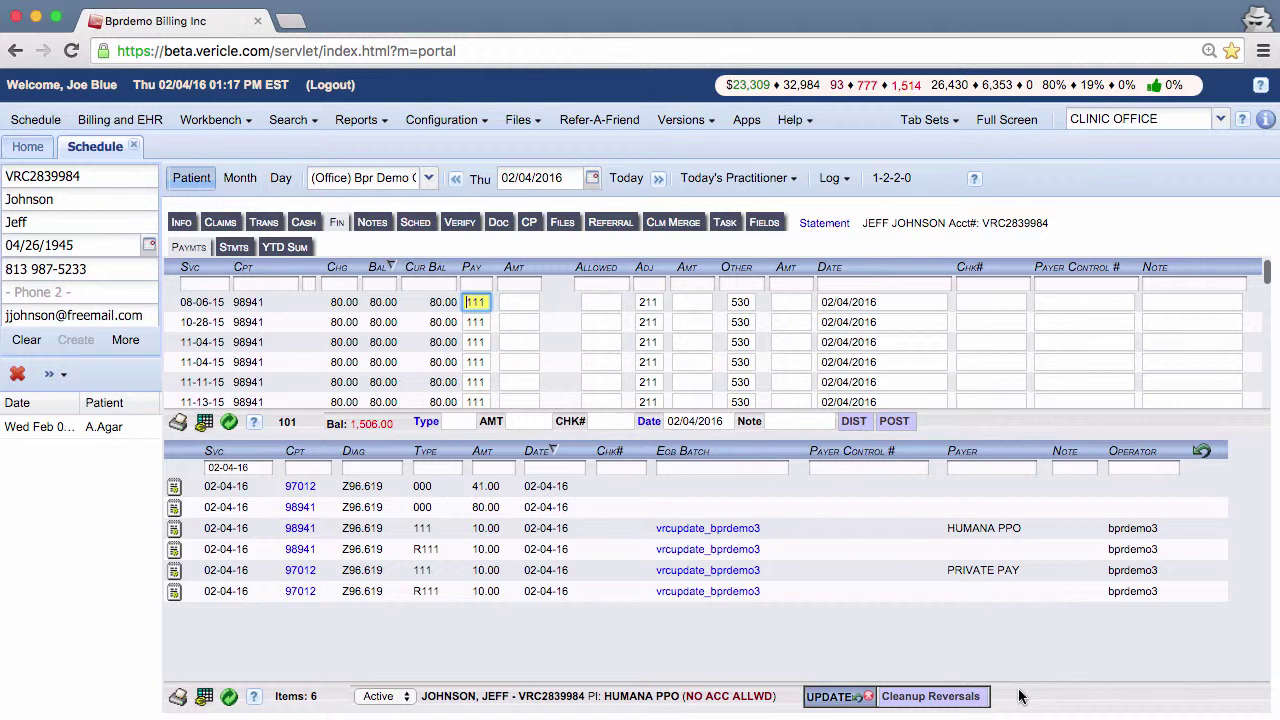
pyautogui.click(936, 697)
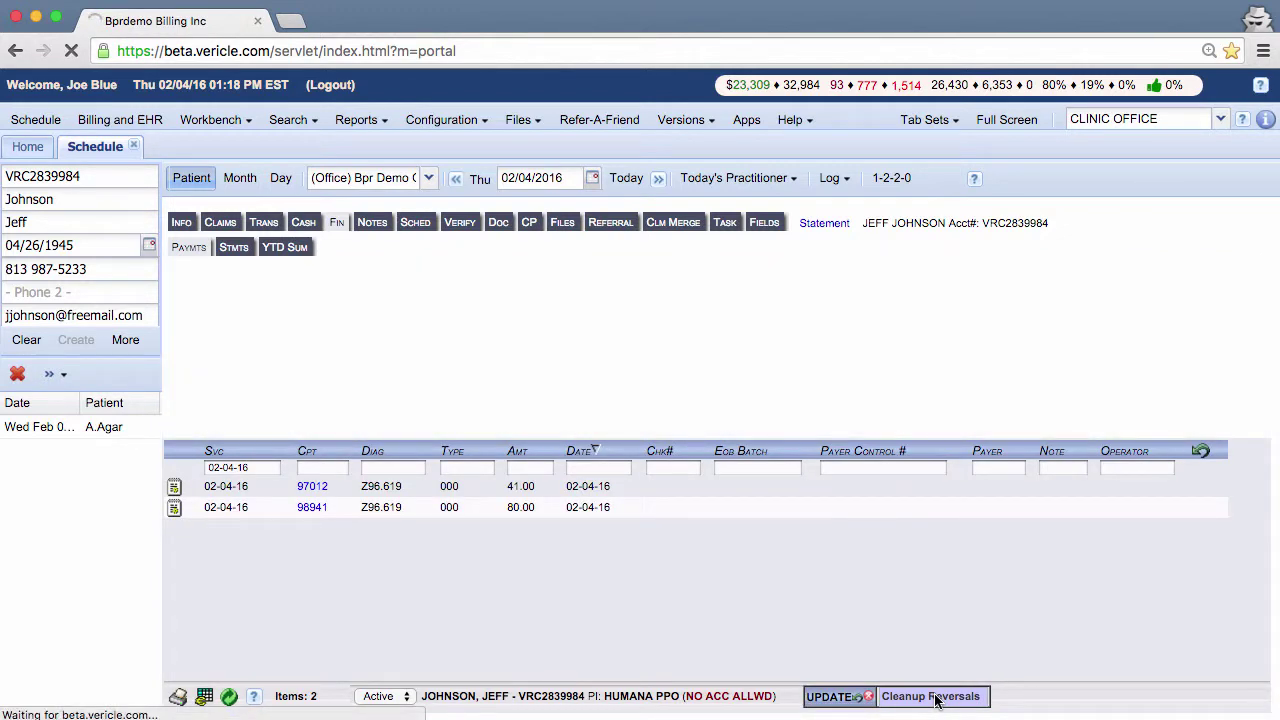
# Step: Clear the service date filter and filter the posted transactions by type 197
pyautogui.tripleClick(228, 467)
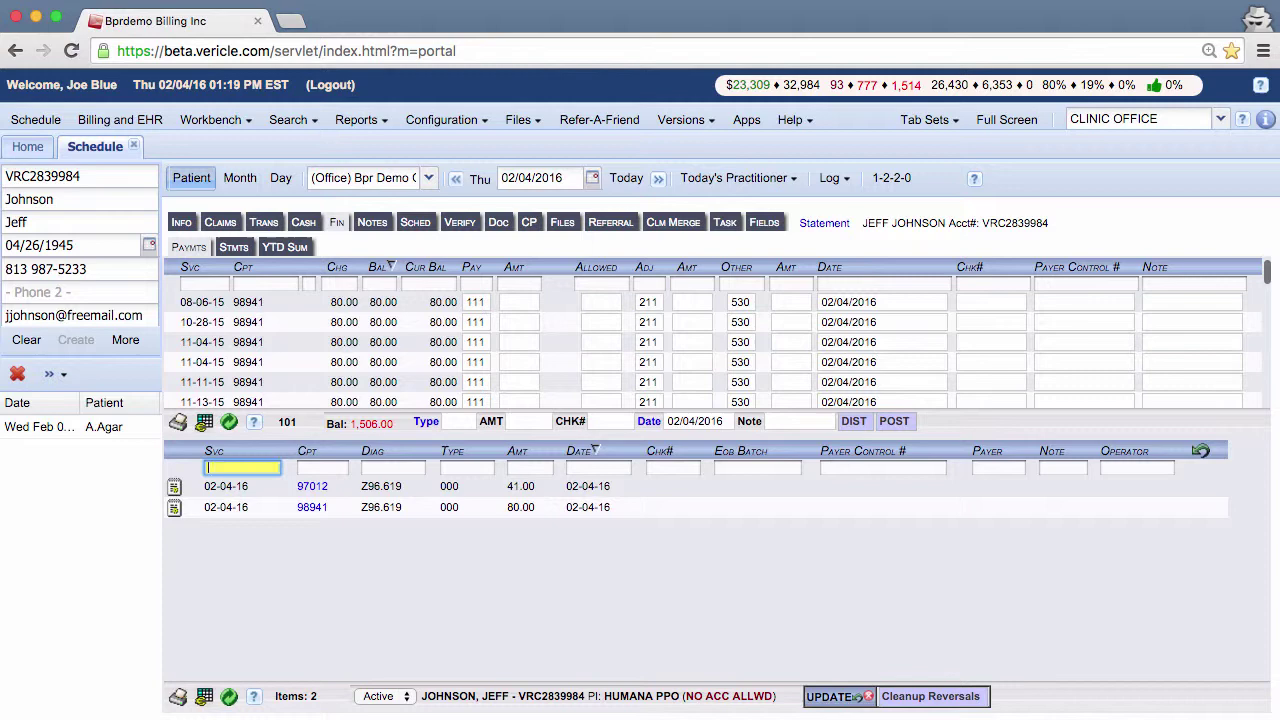
pyautogui.press('BackSpace')
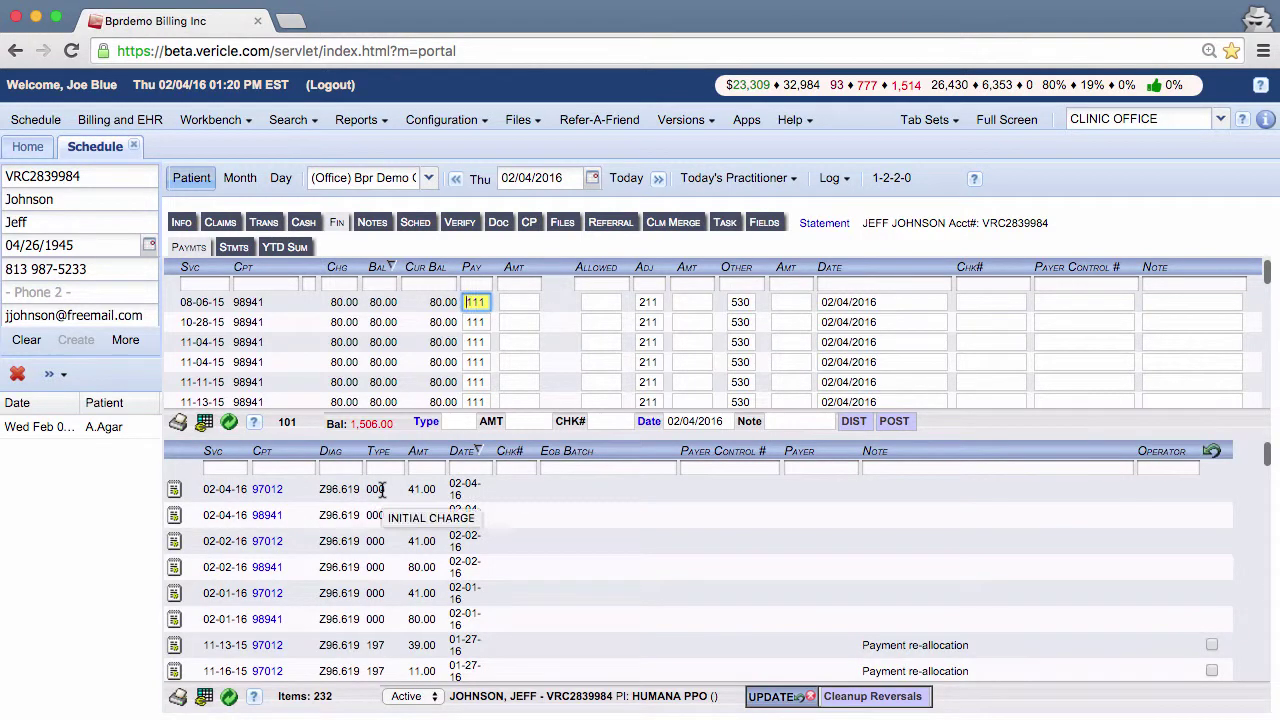
pyautogui.click(388, 469)
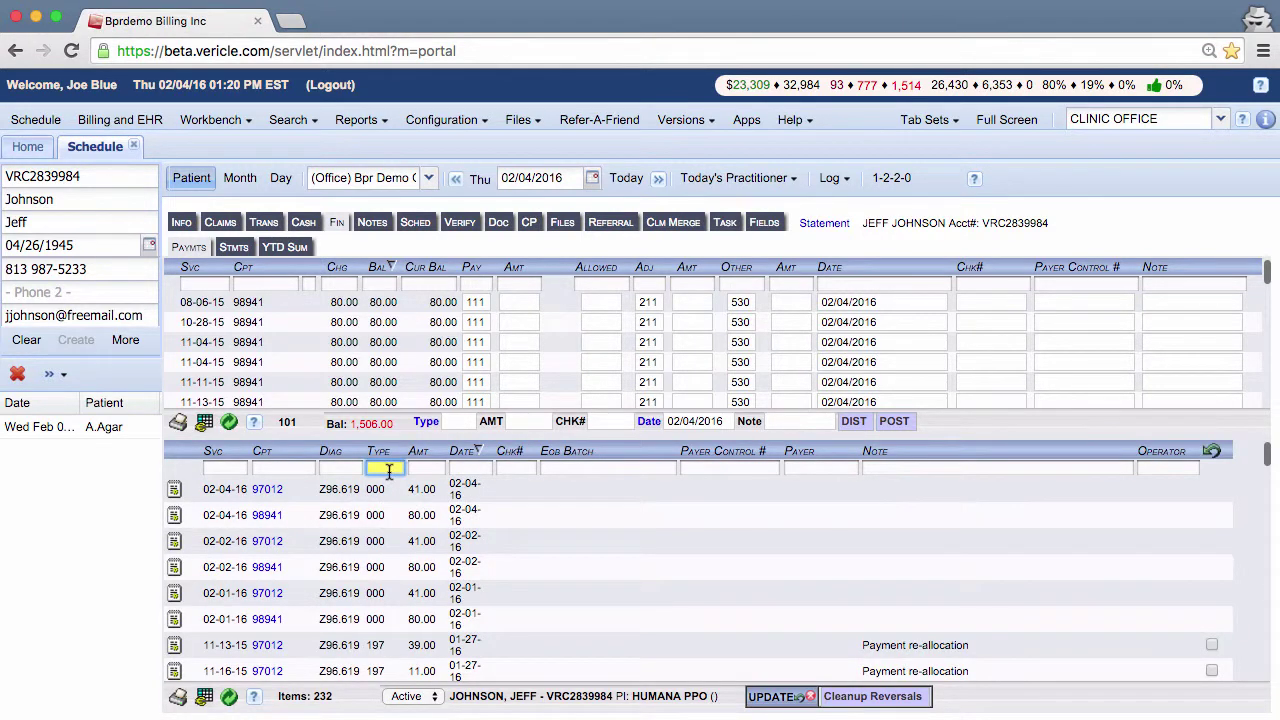
pyautogui.write('197')
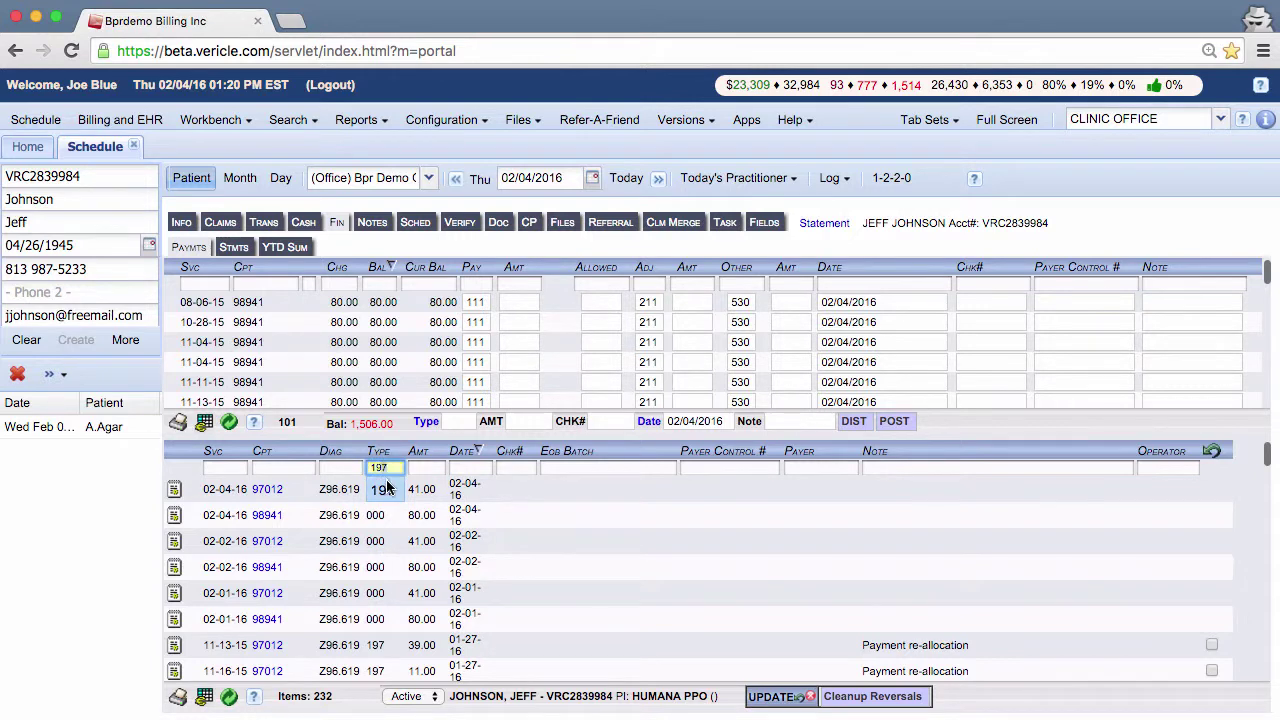
pyautogui.click(398, 489)
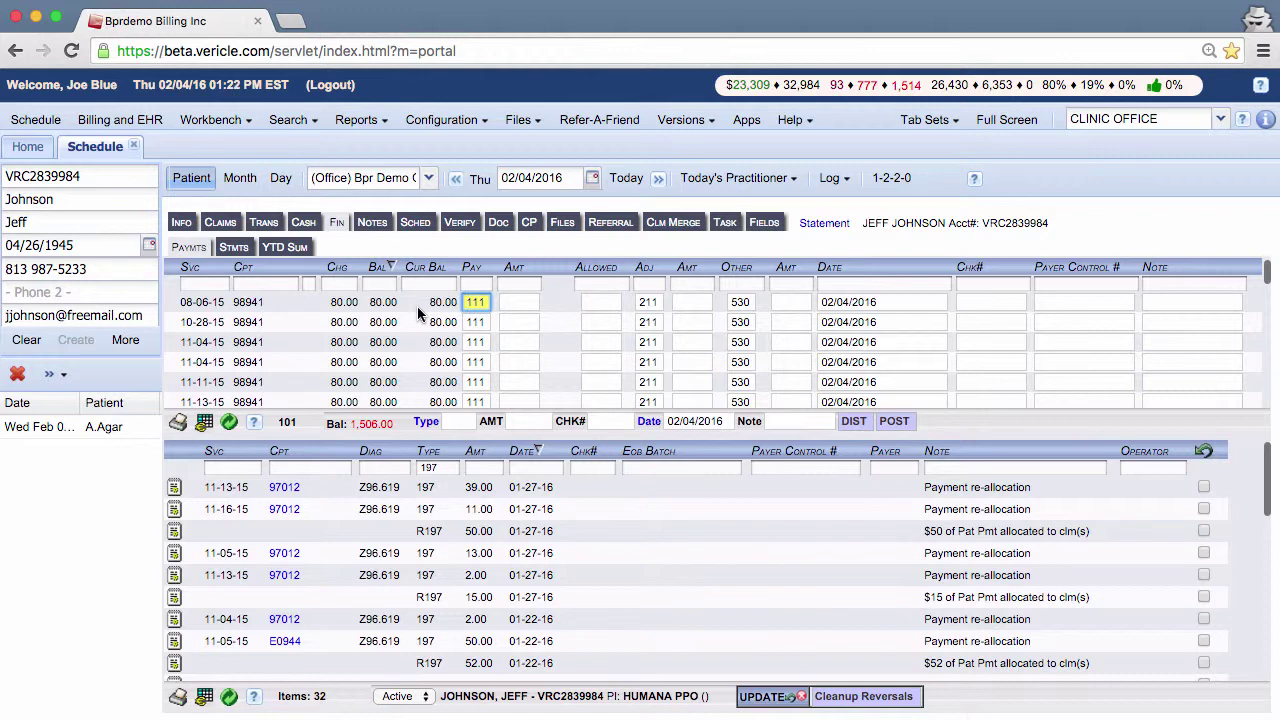
# Step: Post an R199 entry with an amount of 40.00 on the unallocated -80.00 line at the end of the payment lines
pyautogui.scroll(-1, 548, 358)
pyautogui.scroll(-5, 548, 358)
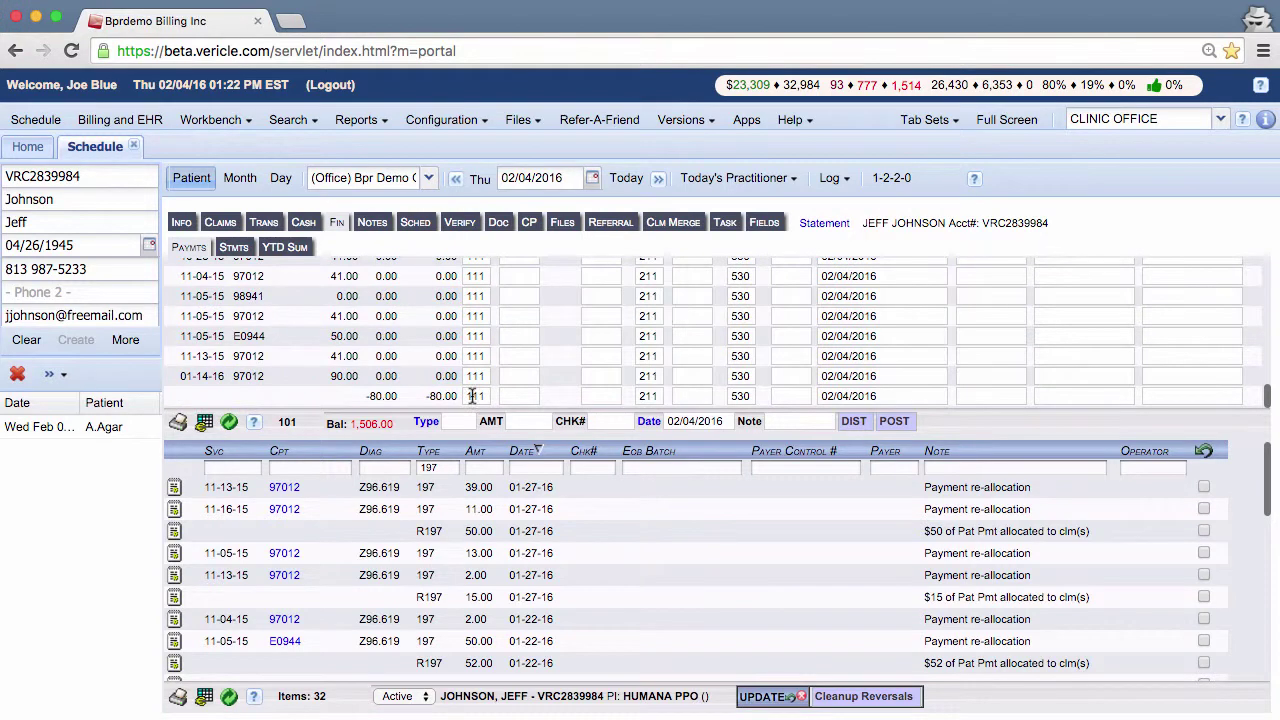
pyautogui.click(474, 396)
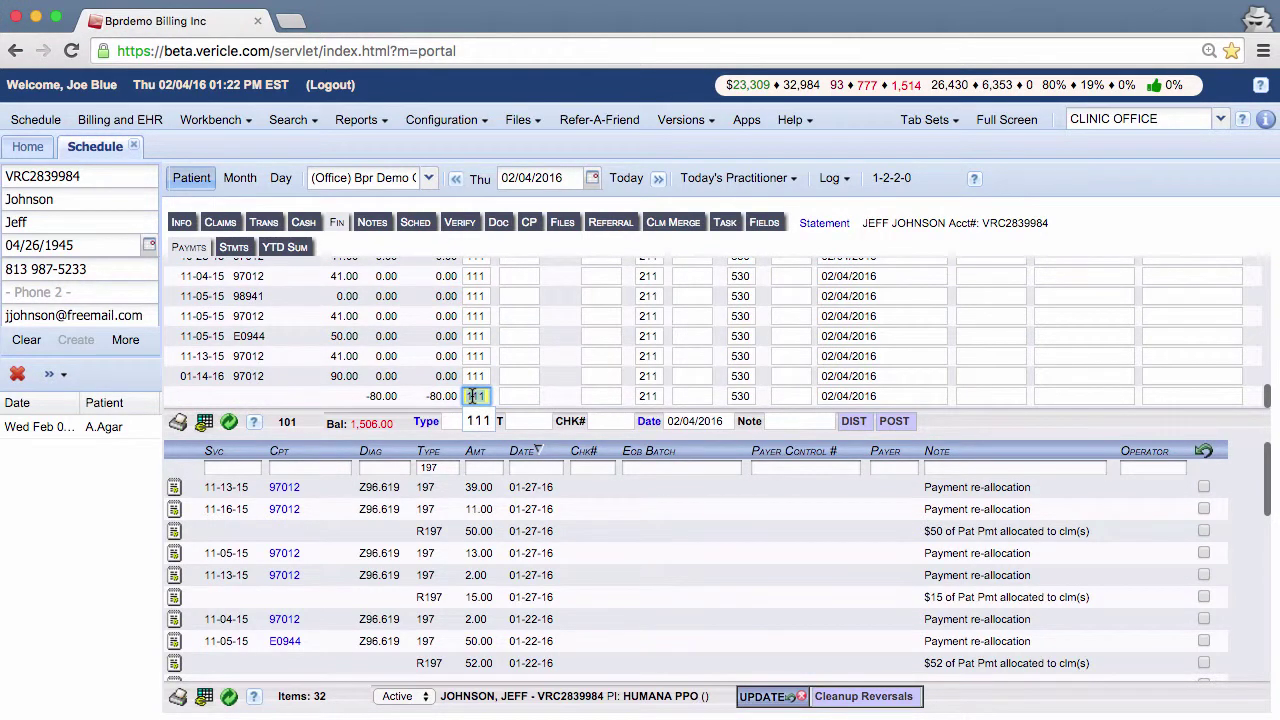
pyautogui.write('R199')
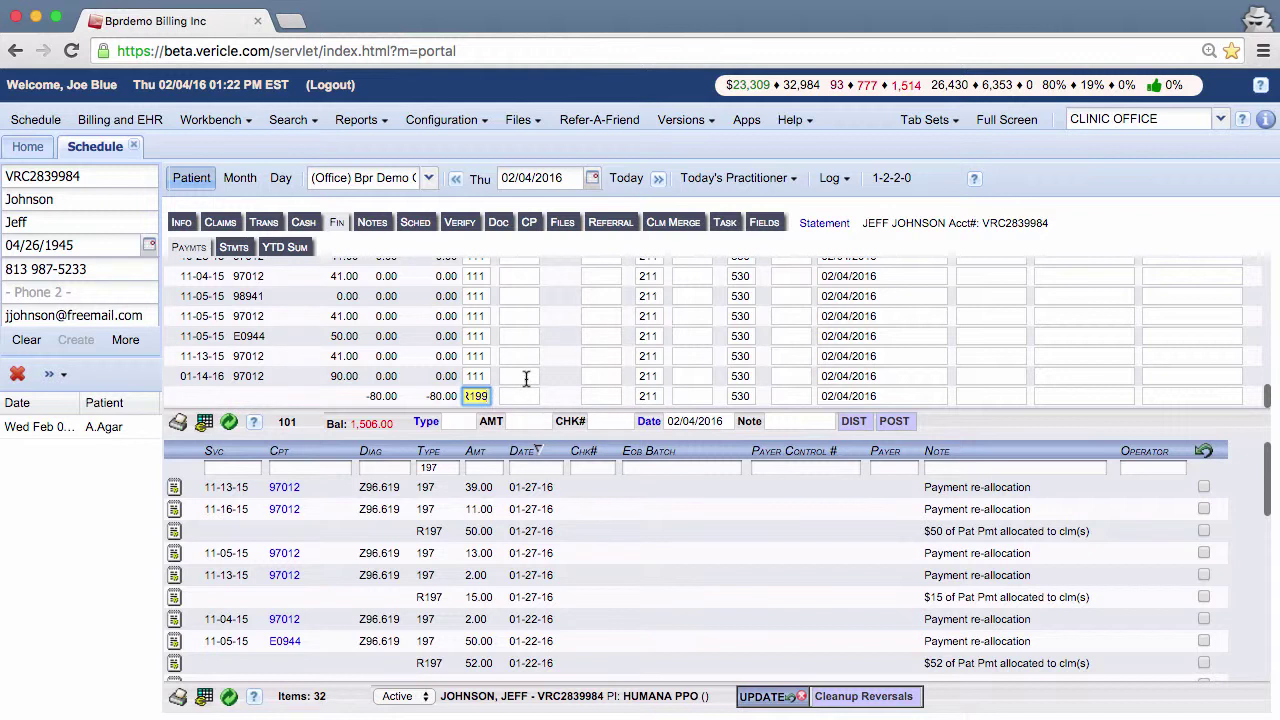
pyautogui.click(520, 396)
pyautogui.write('40')
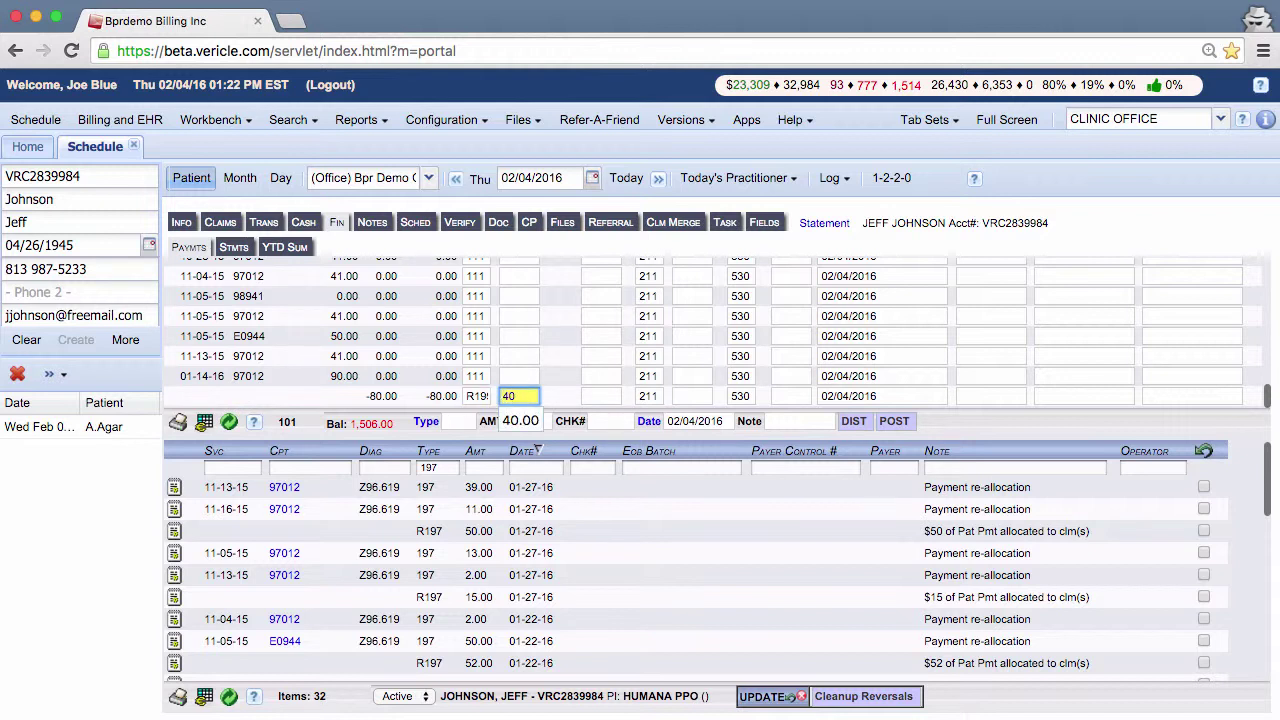
pyautogui.press('Return')
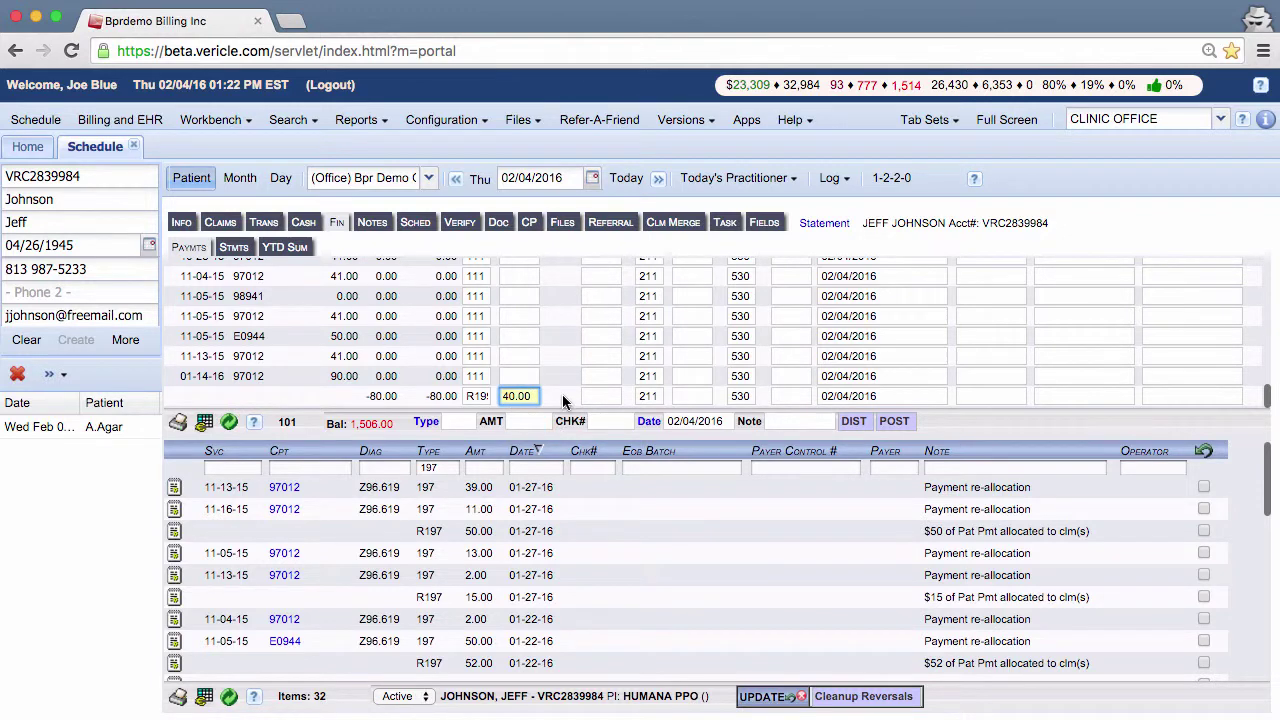
pyautogui.click(895, 422)
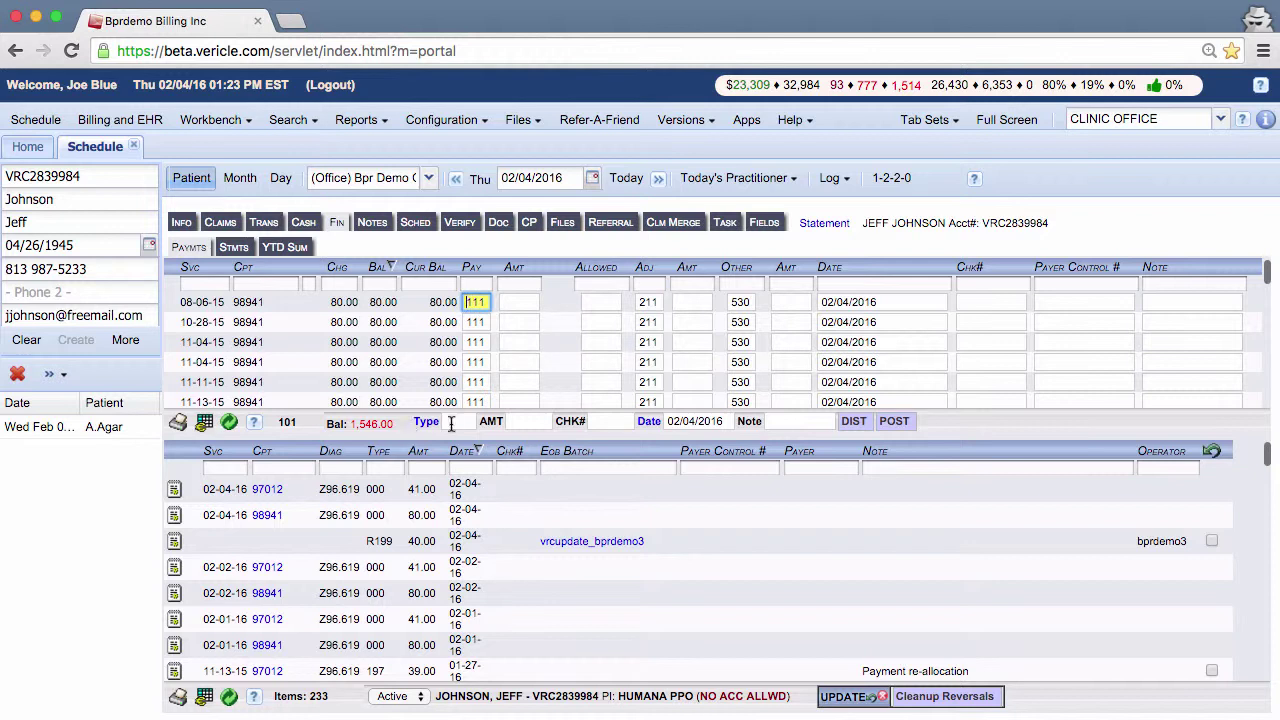
# Step: Try to distribute an R111 posting of 80 across the payment lines
pyautogui.click(450, 422)
pyautogui.write('R111')
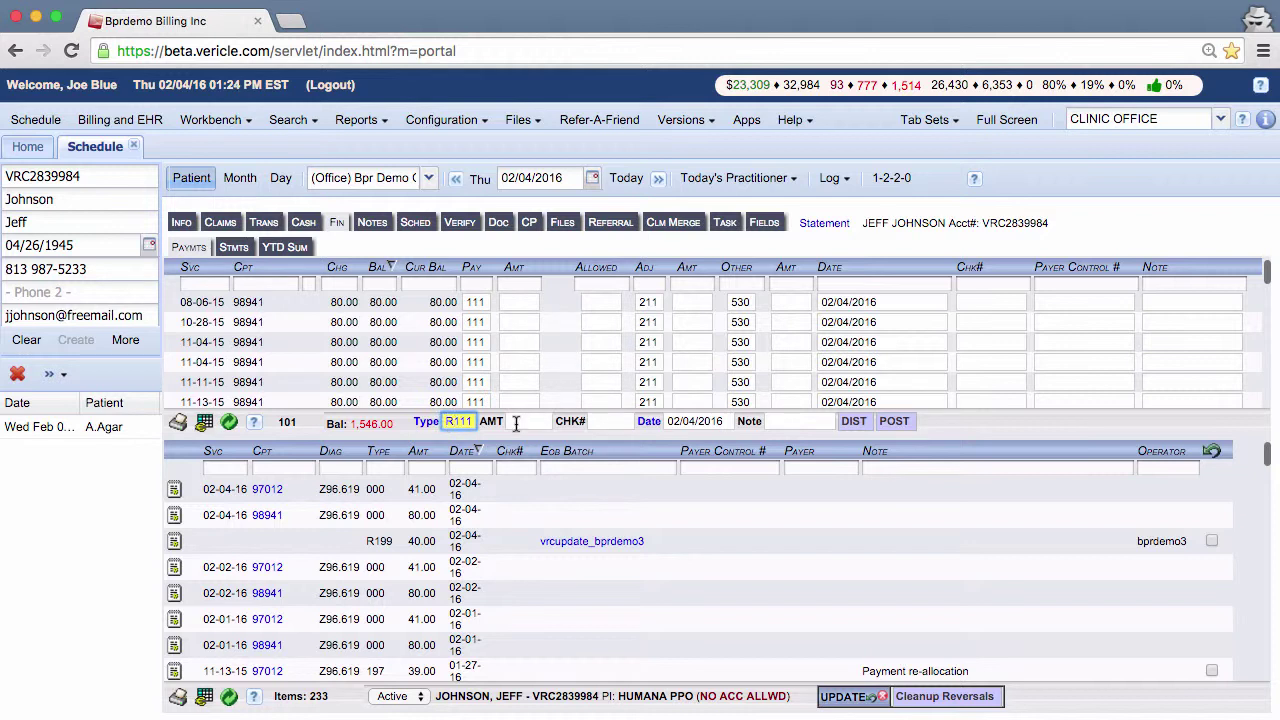
pyautogui.click(516, 422)
pyautogui.write('80')
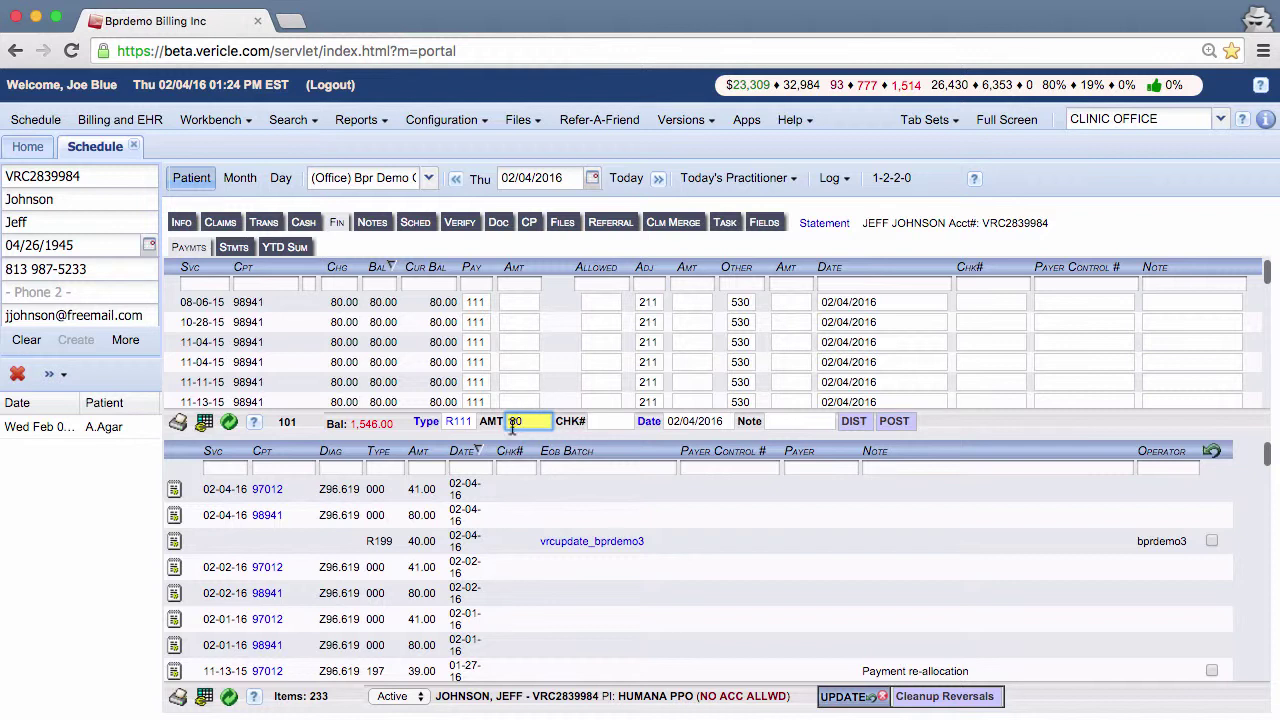
pyautogui.click(853, 421)
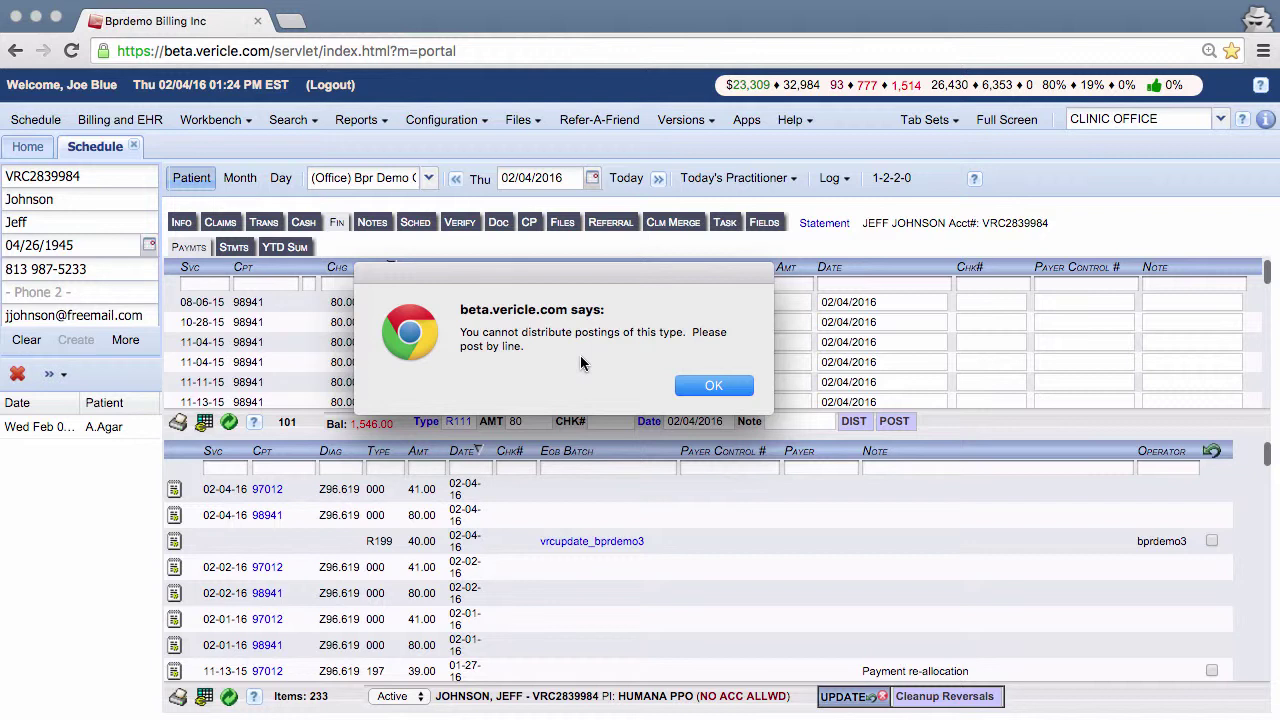
pyautogui.click(704, 385)
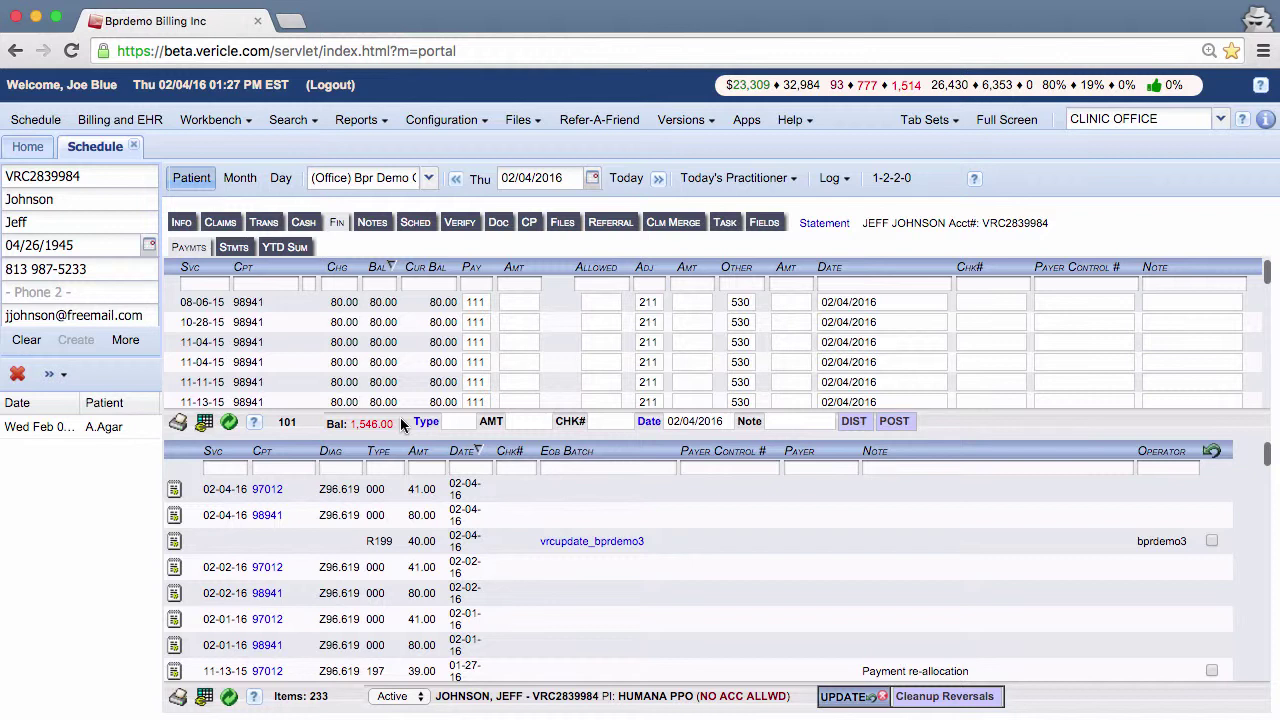
# Step: Pick 195 - Patient Payment from the money transfer types, prefix the posting type with R, and view the type list again
pyautogui.click(459, 423)
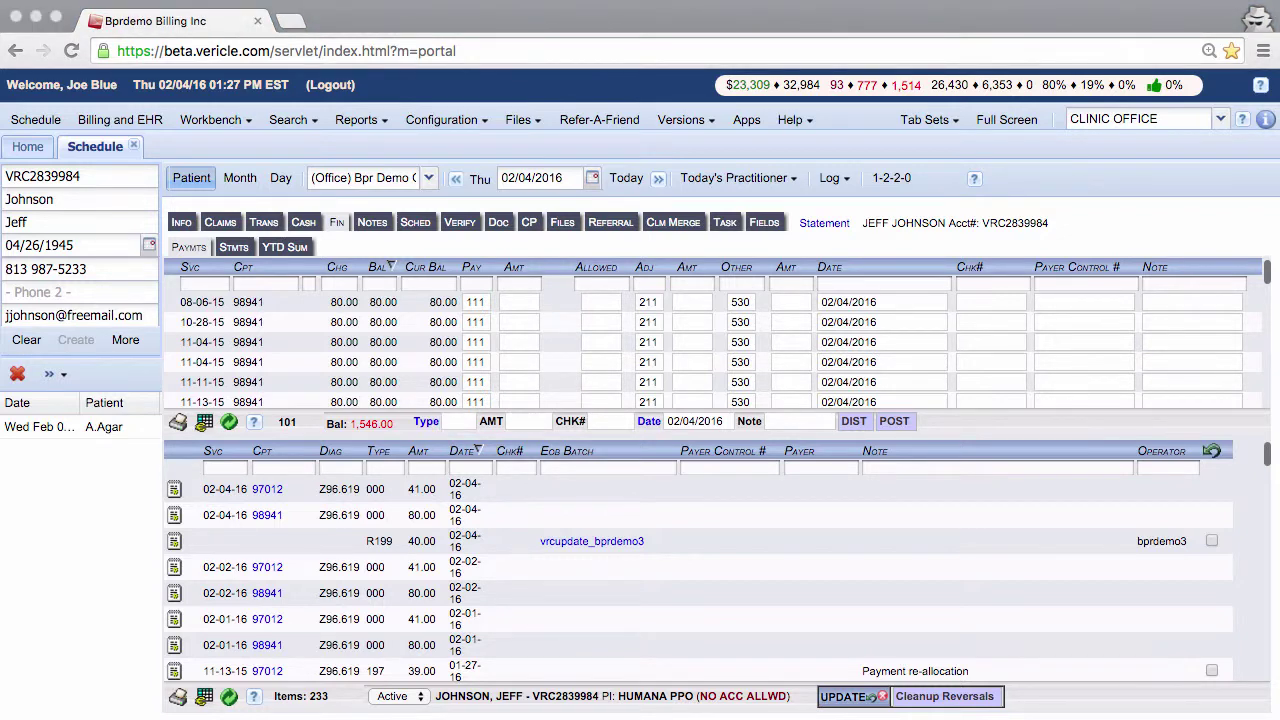
pyautogui.moveTo(635, 69); pyautogui.dragTo(742, 134)
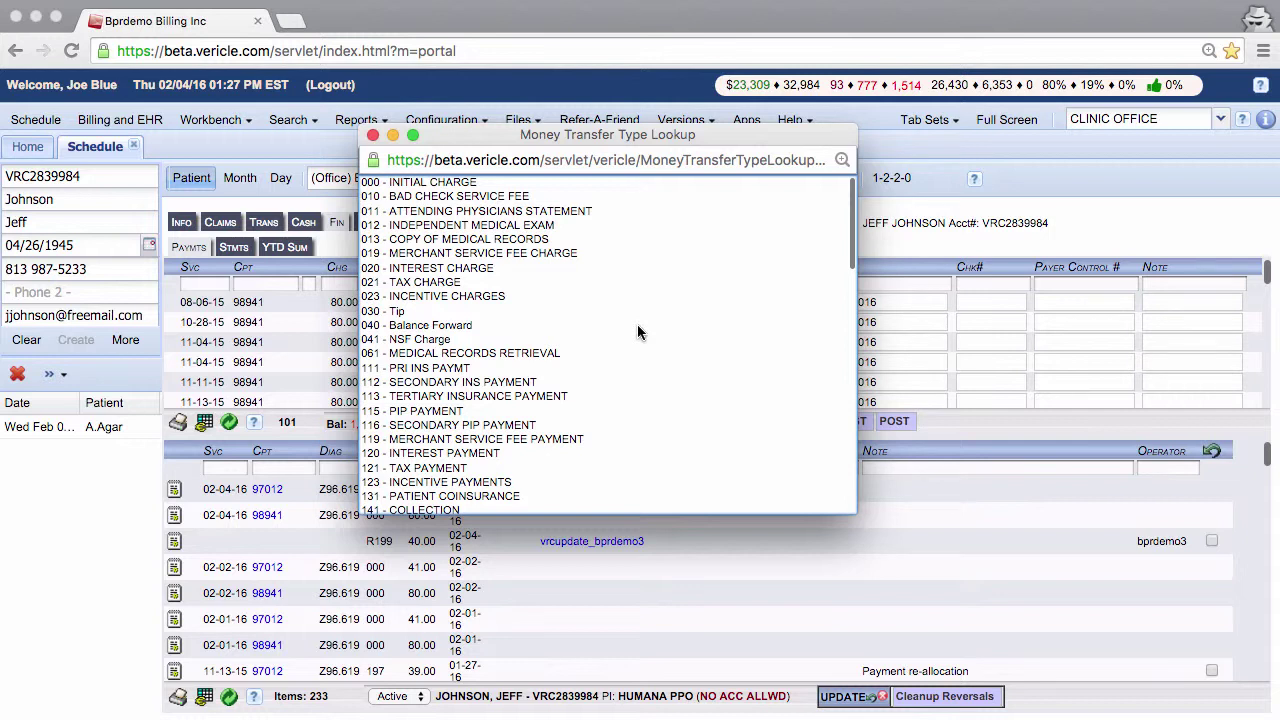
pyautogui.scroll(-5, 537, 421)
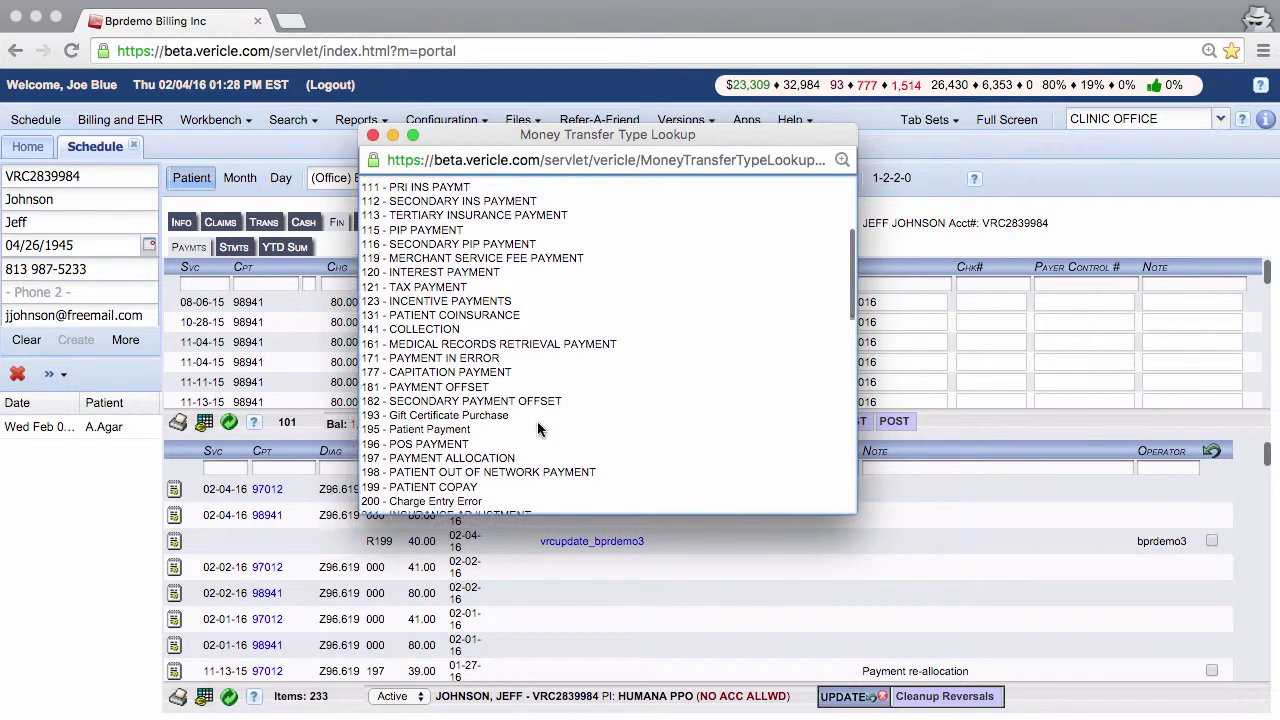
pyautogui.click(442, 401)
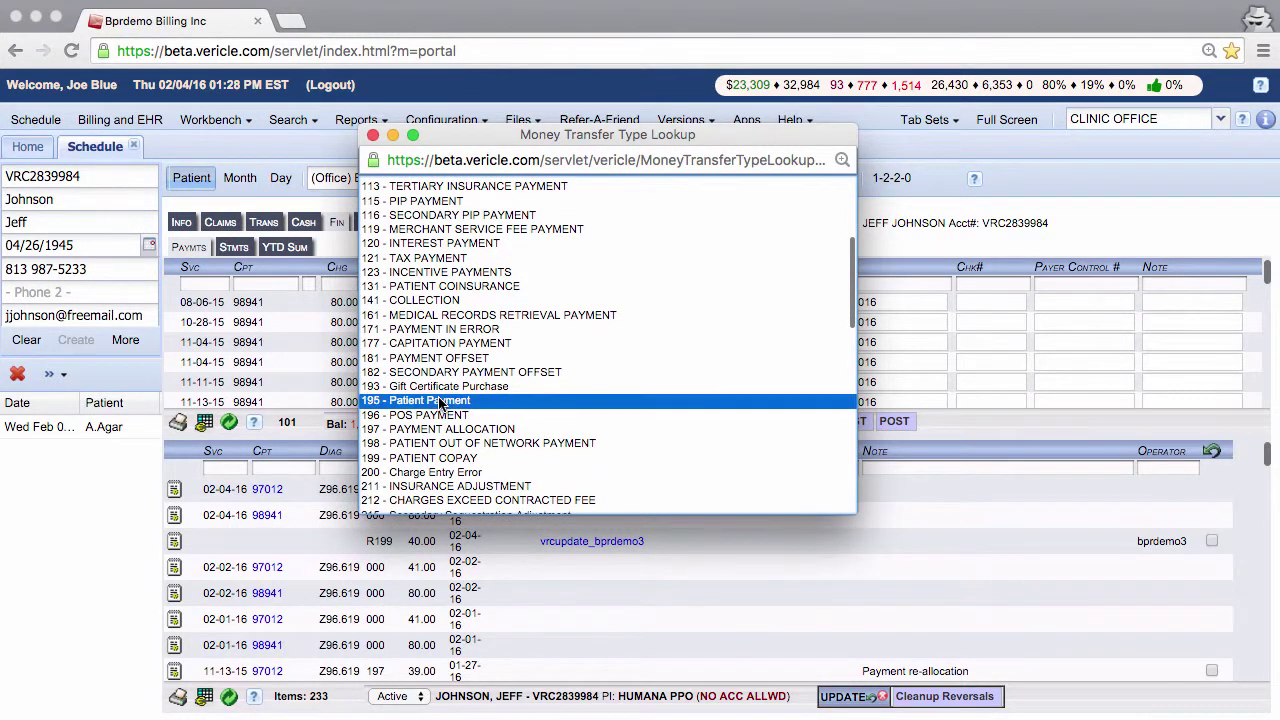
pyautogui.scroll(-1, 684, 410)
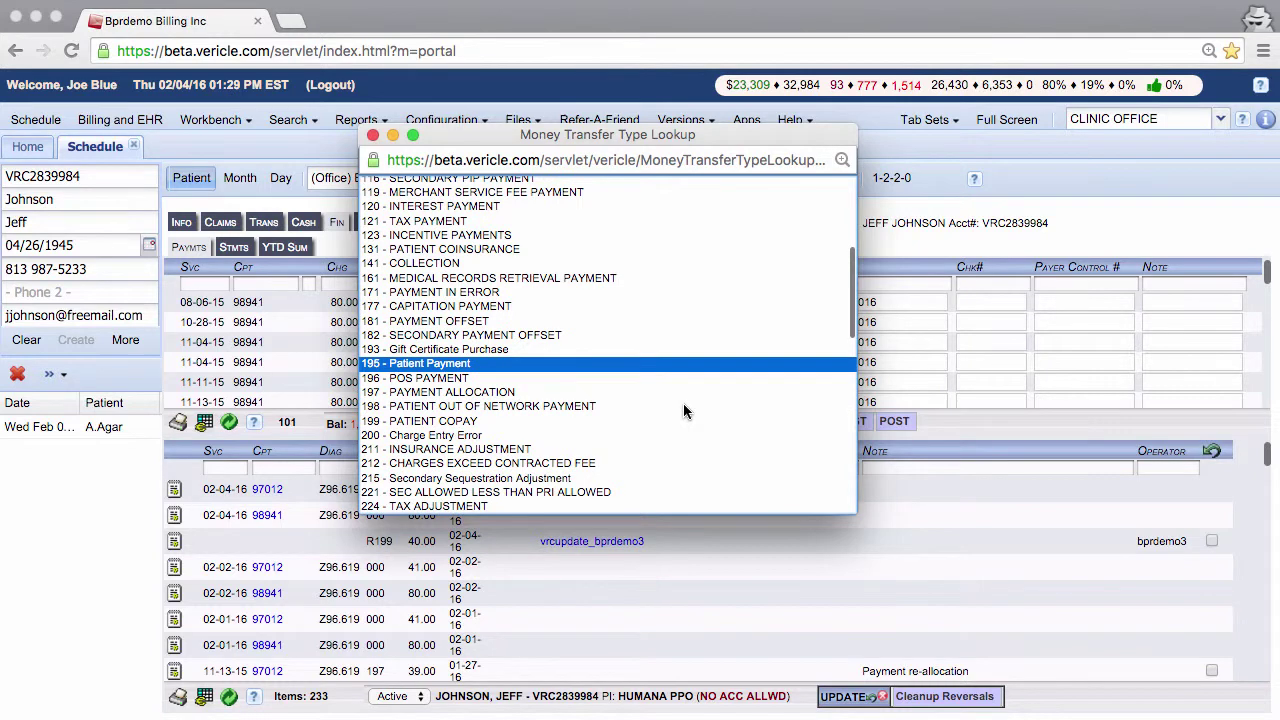
pyautogui.press('Return')
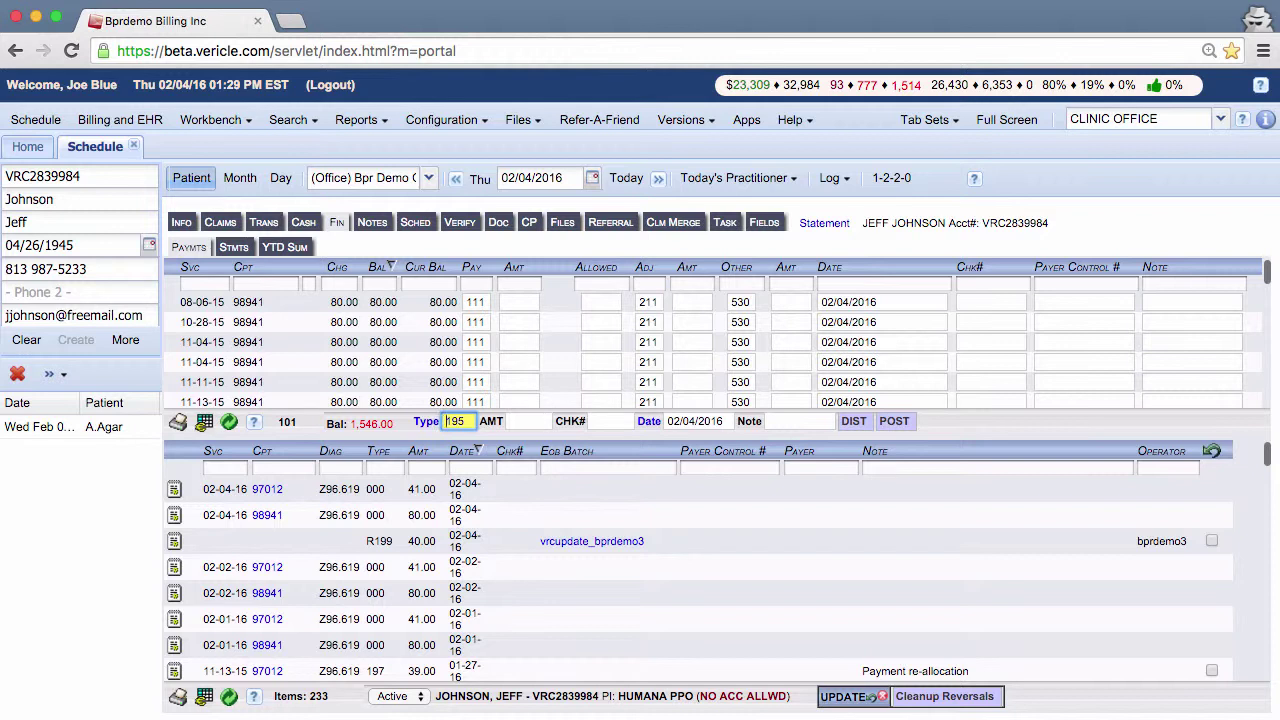
pyautogui.write('R')
pyautogui.press('Return')
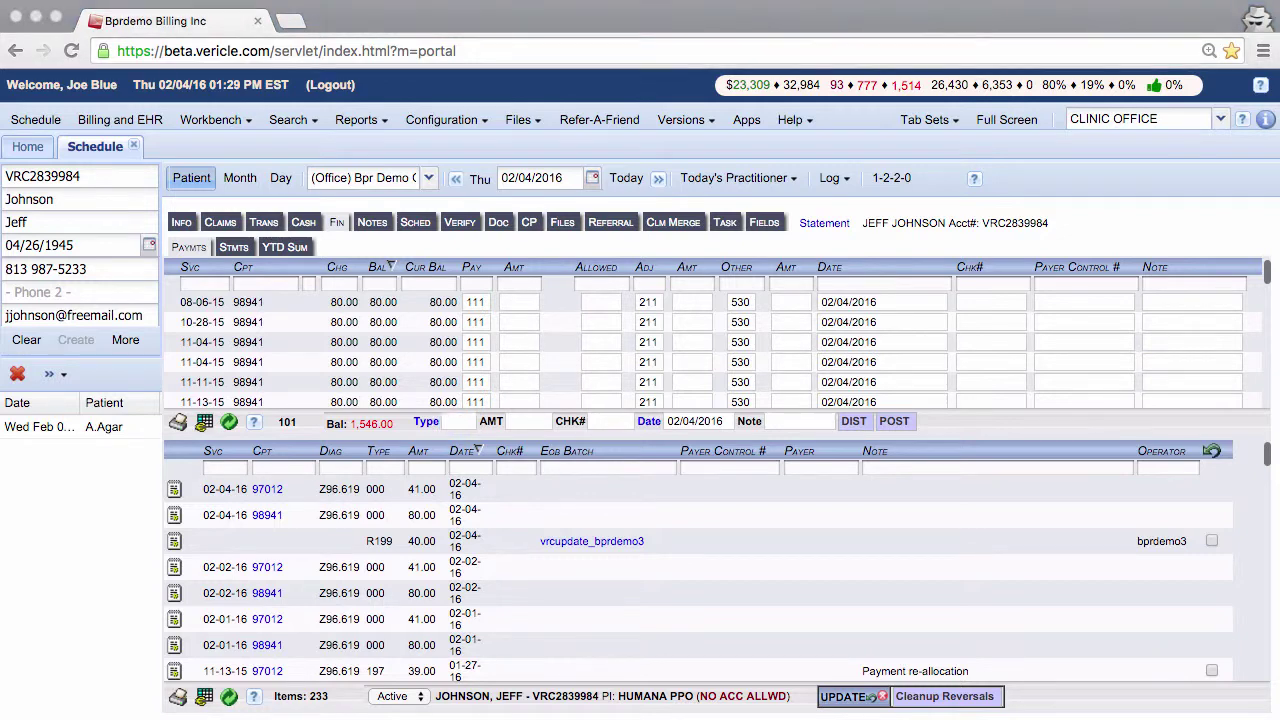
pyautogui.moveTo(939, 178); pyautogui.dragTo(711, 107)
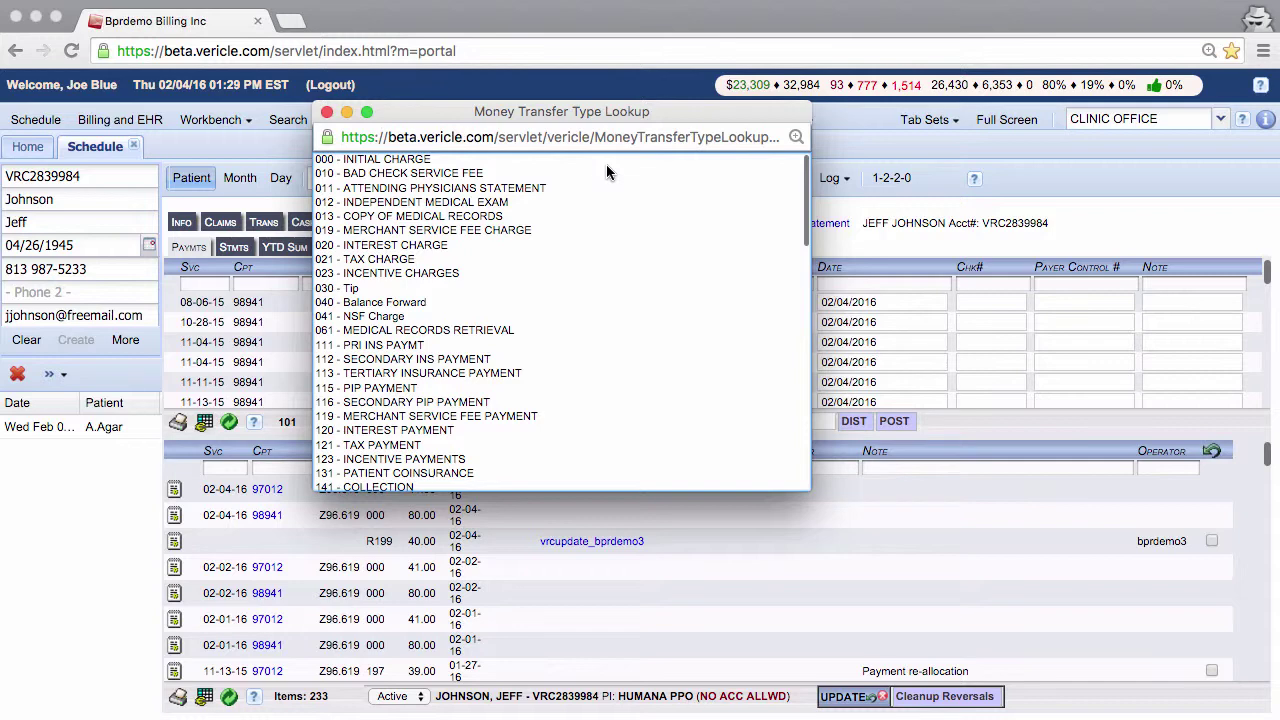
pyautogui.click(327, 112)
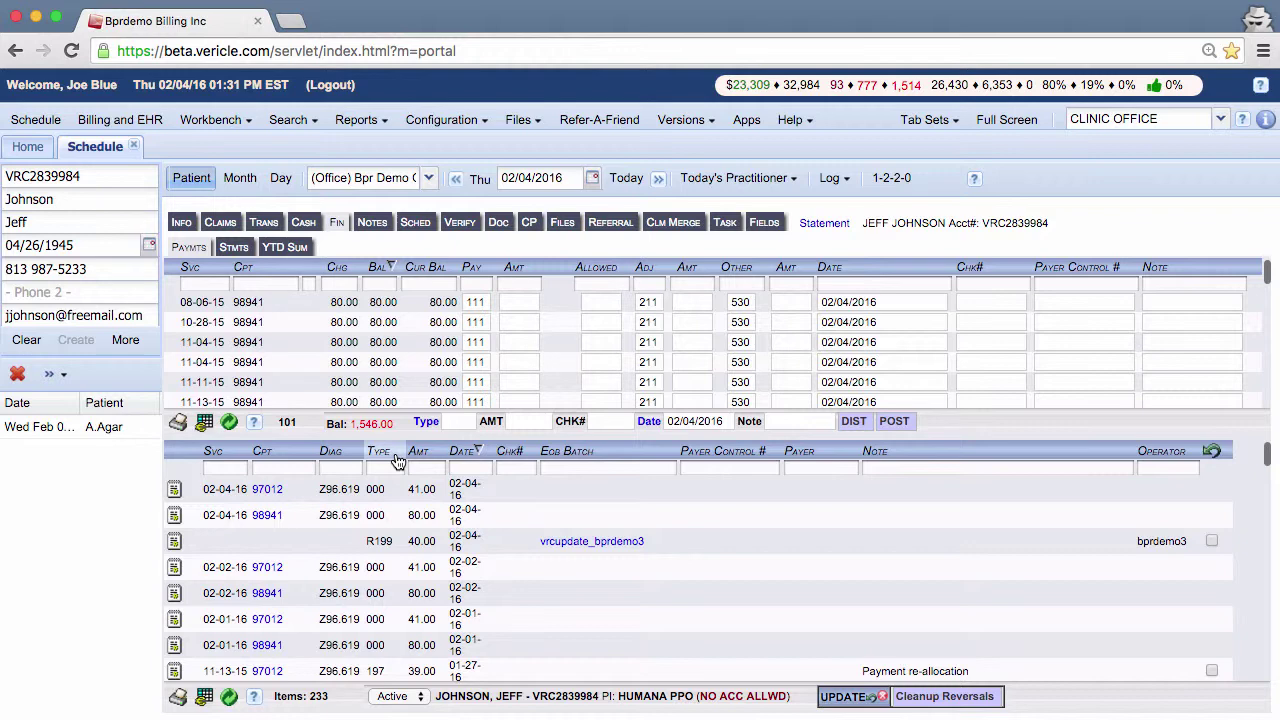
# Step: Filter the posted transactions by type 111
pyautogui.click(387, 467)
pyautogui.press('Return')
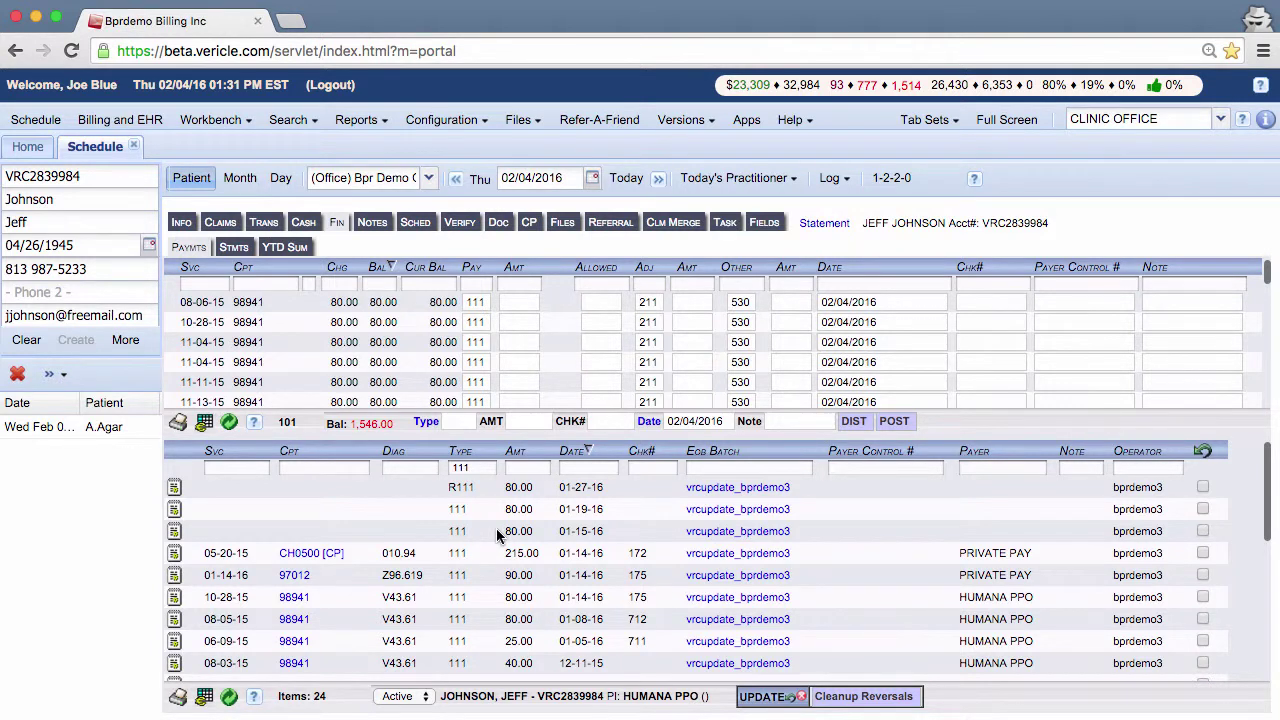
# Step: View the claim payments of the 02-04-16 claim for CPT 97012, and return to the patient's financial payments
pyautogui.click(220, 222)
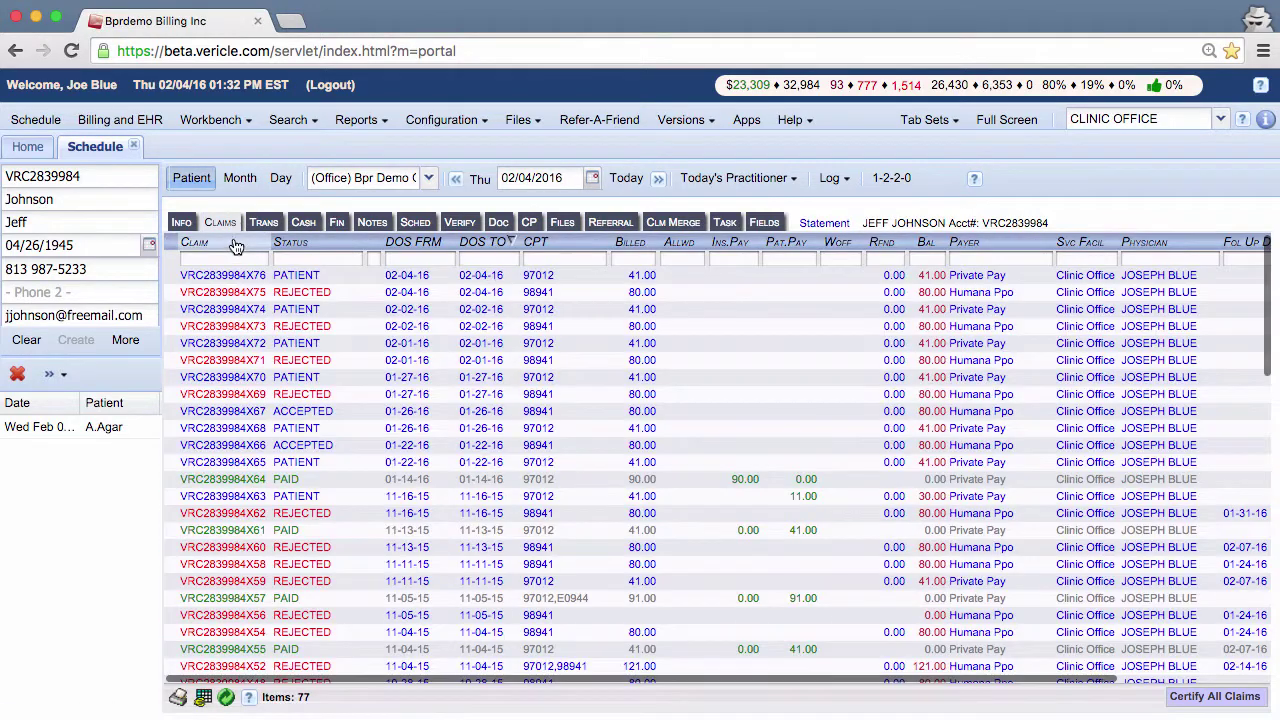
pyautogui.click(230, 276)
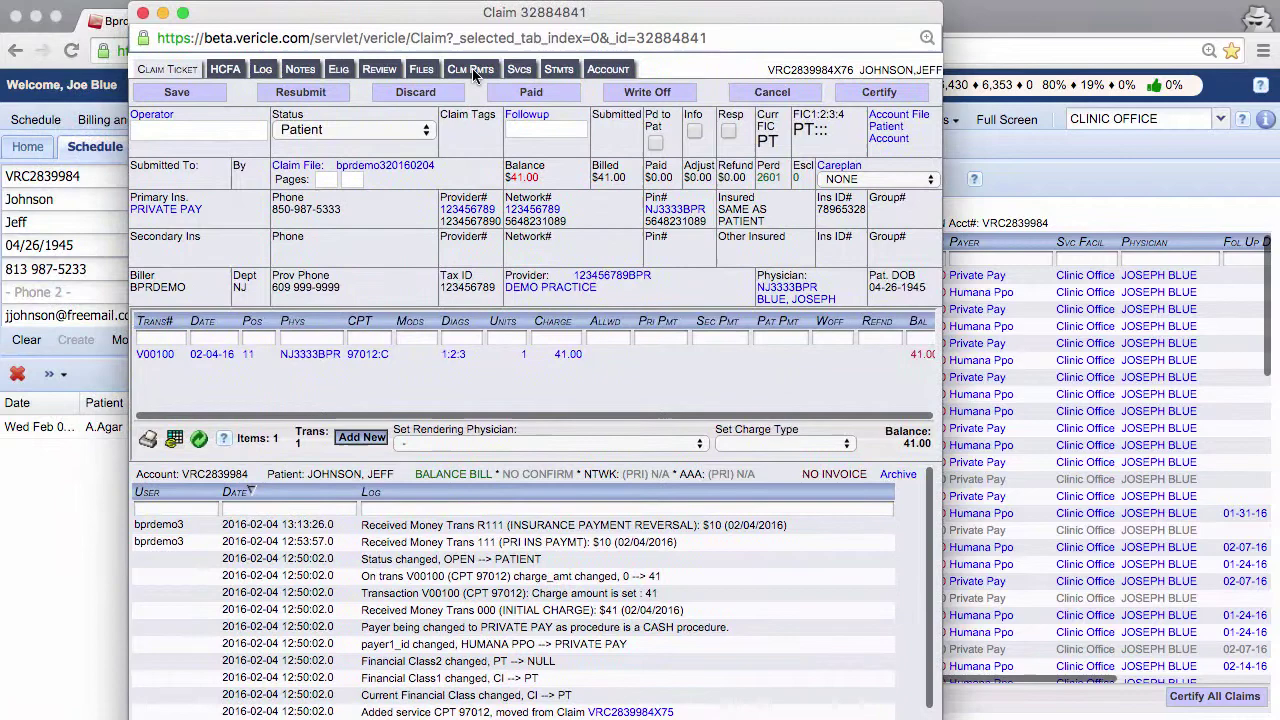
pyautogui.click(476, 72)
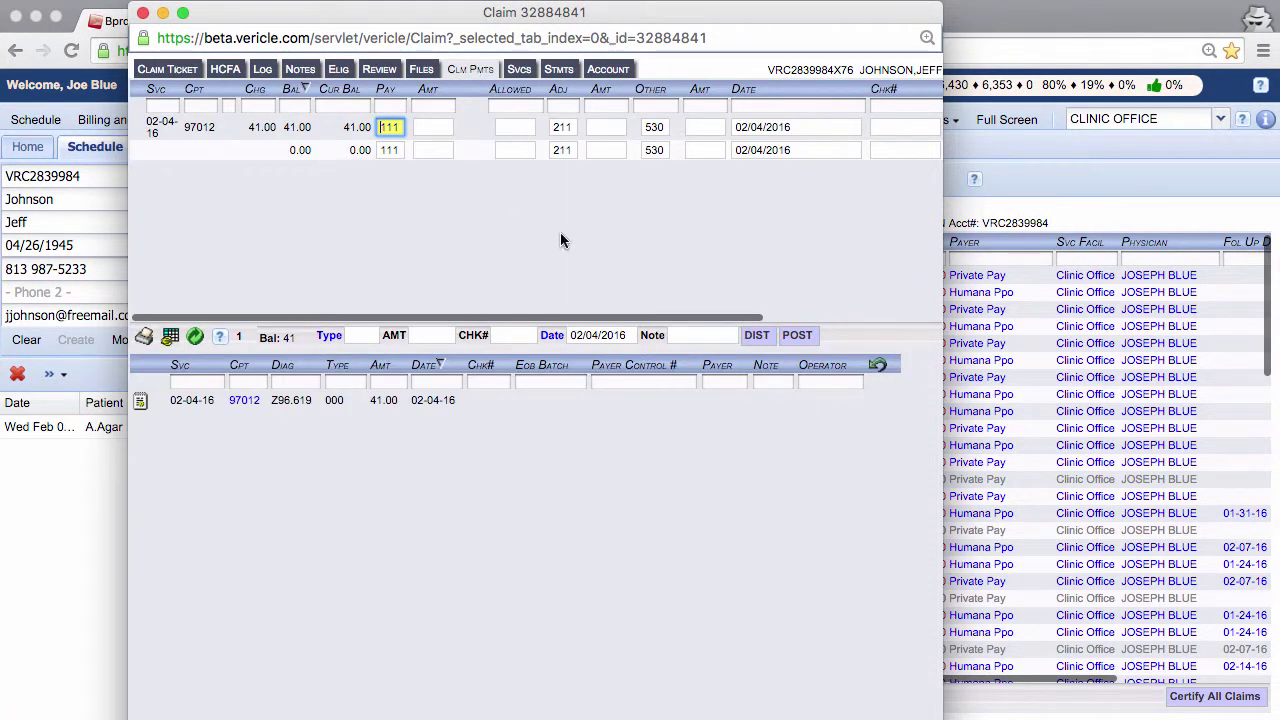
pyautogui.click(143, 14)
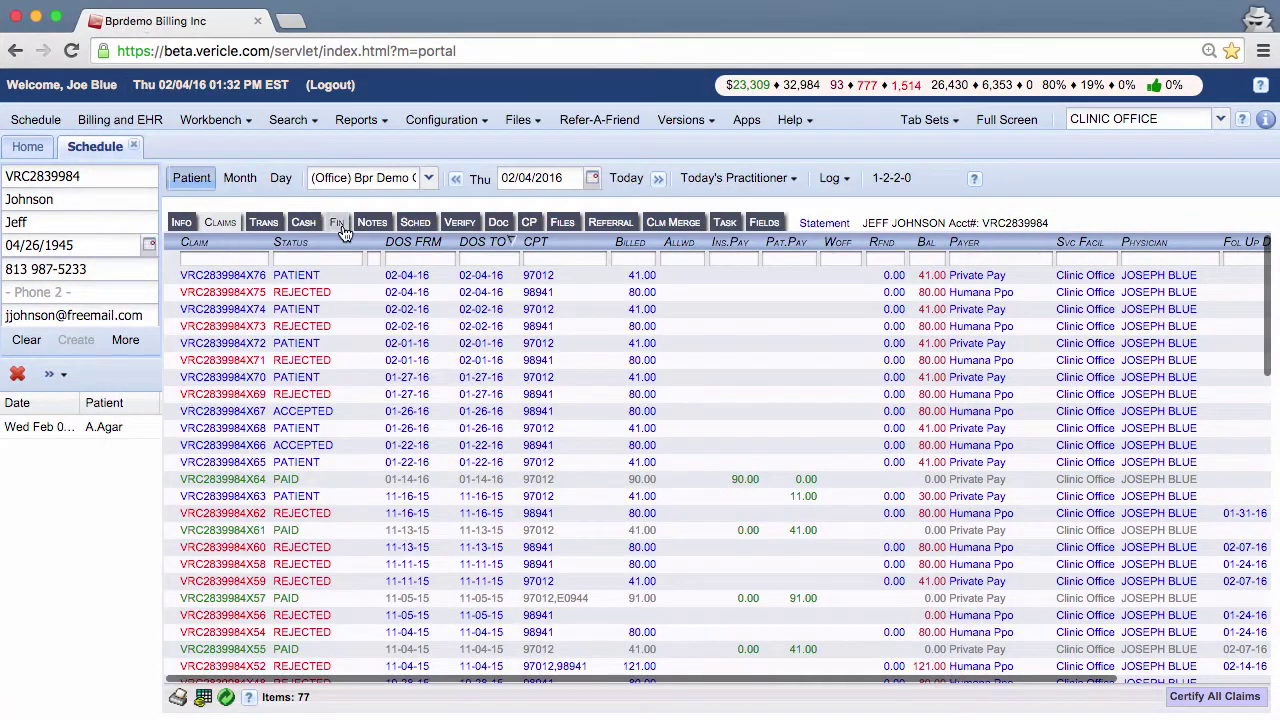
pyautogui.click(338, 224)
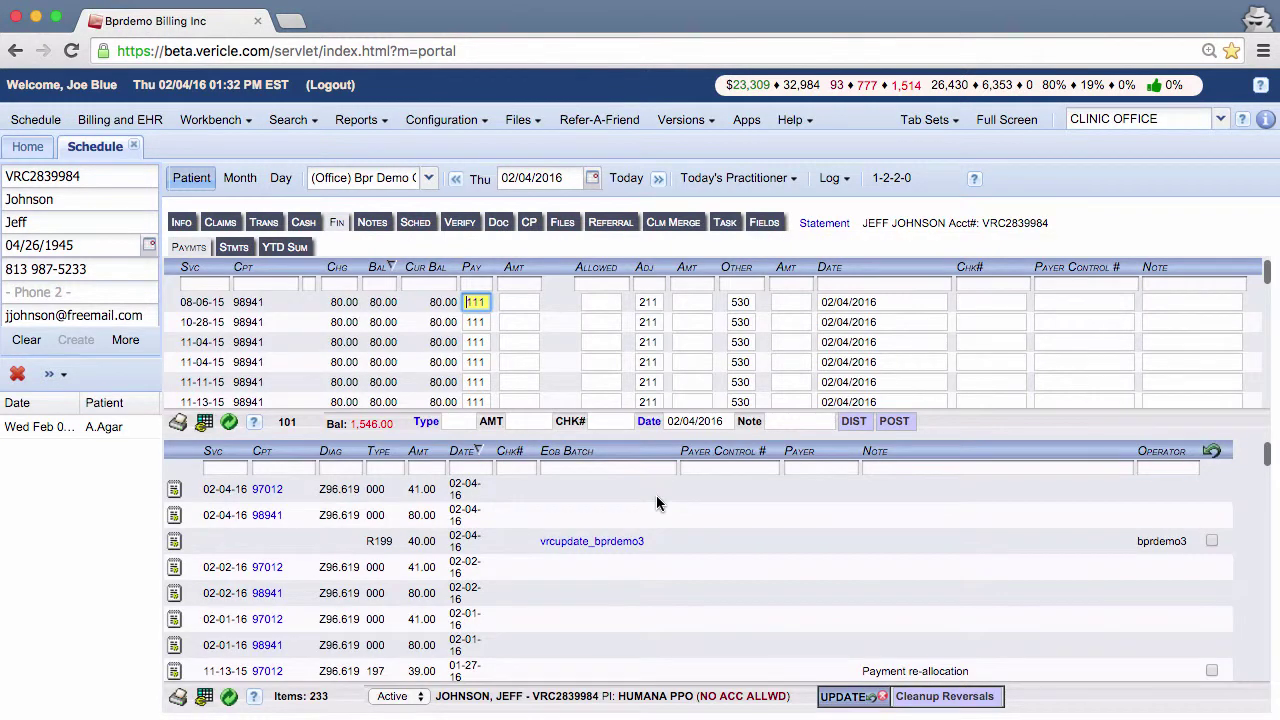